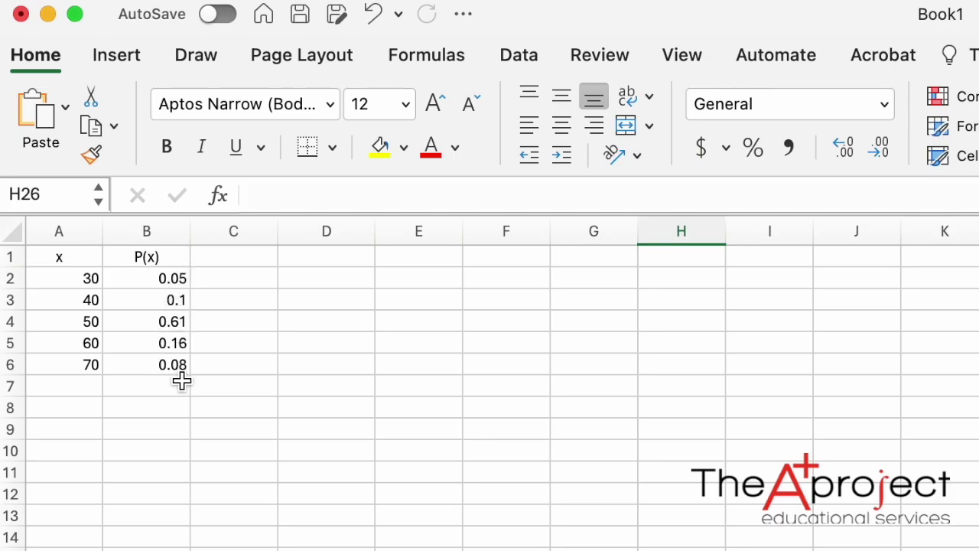
Total the P(x) probabilities in cell B7 with the formula =SUM(B2:B6)
{"action": "left_click", "coordinate": [150, 388]}
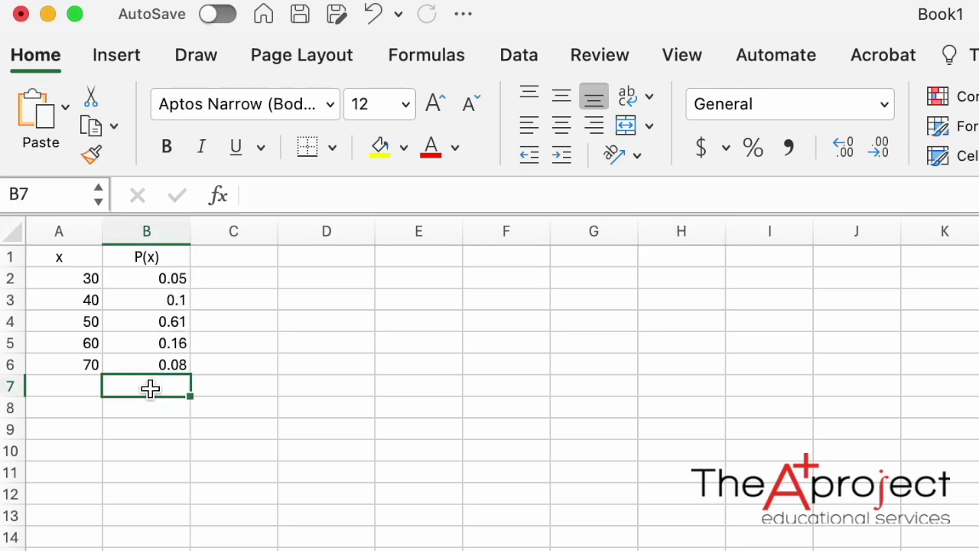
{"action": "type", "text": "="}
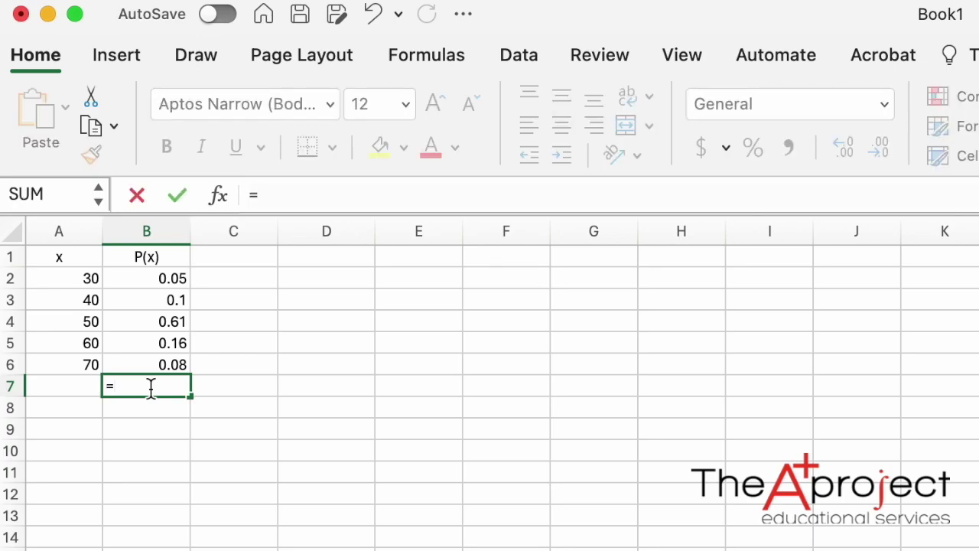
{"action": "type", "text": "sum"}
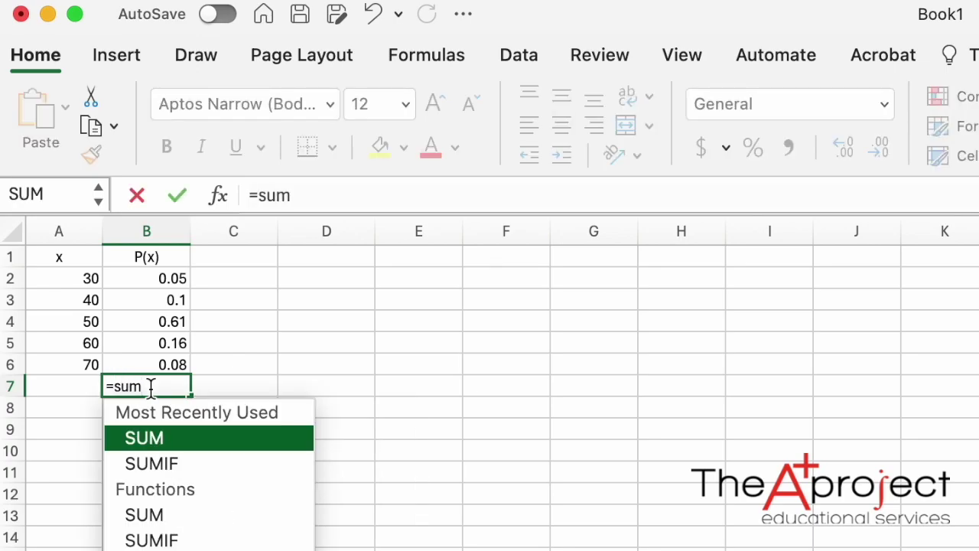
{"action": "type", "text": "("}
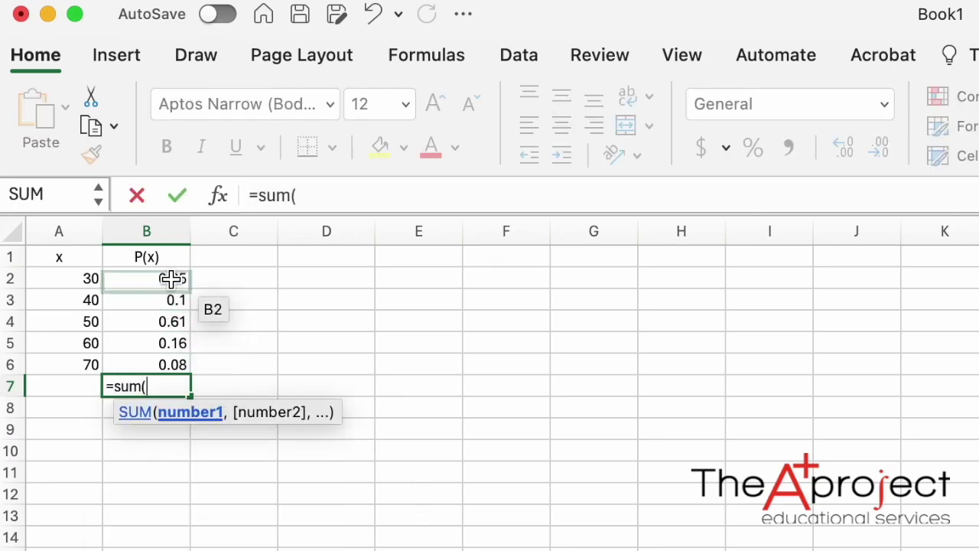
{"action": "left_click_drag", "start_coordinate": [170, 277], "coordinate": [168, 364]}
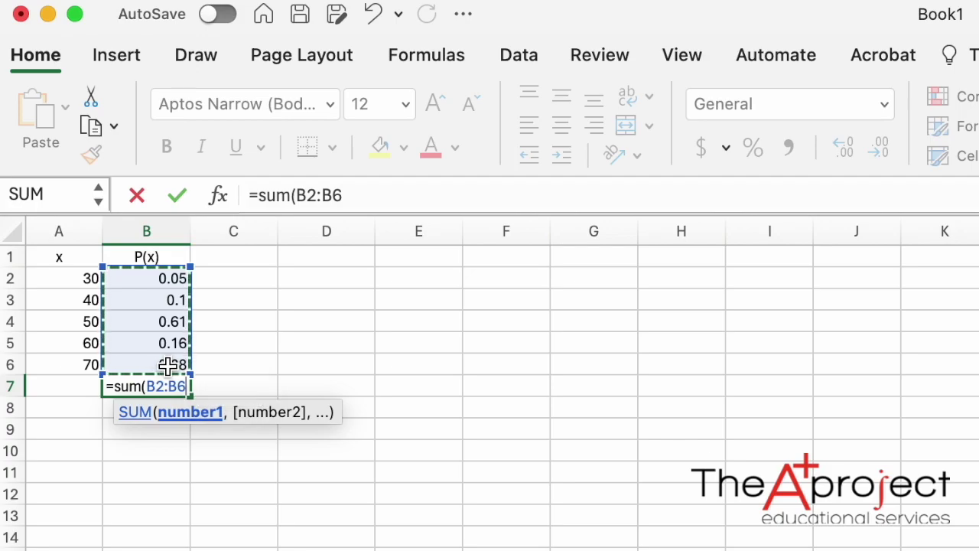
{"action": "type", "text": ")"}
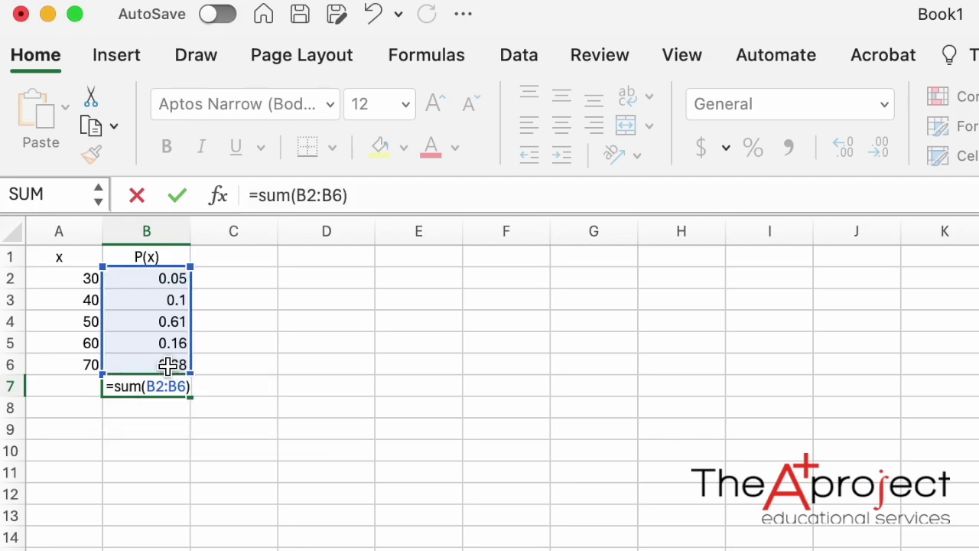
{"action": "key", "text": "Return"}
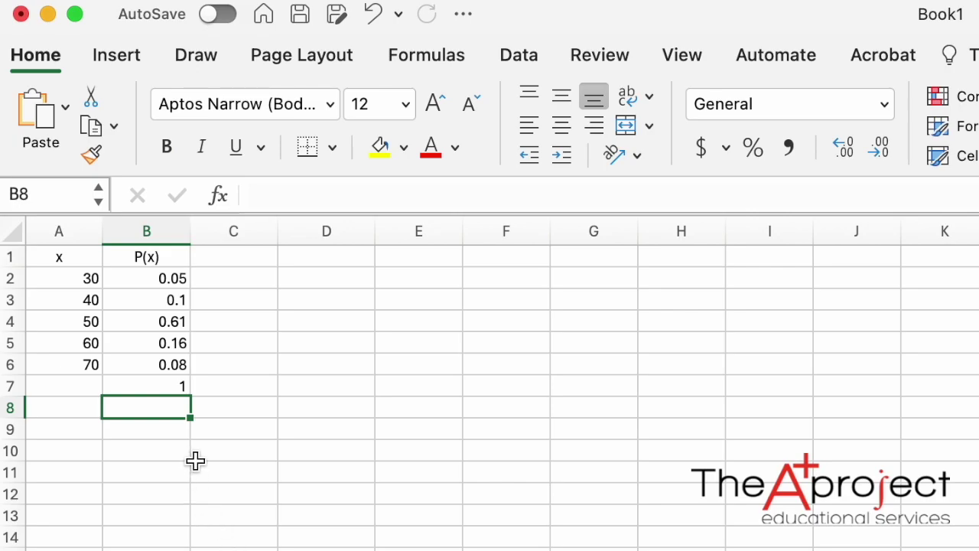
Paste the mean formula μ = Σ xP(x) beside the table and enter the heading xP(x) in cell C1
{"action": "key", "text": "cmd+v"}
{"action": "left_click", "coordinate": [516, 431]}
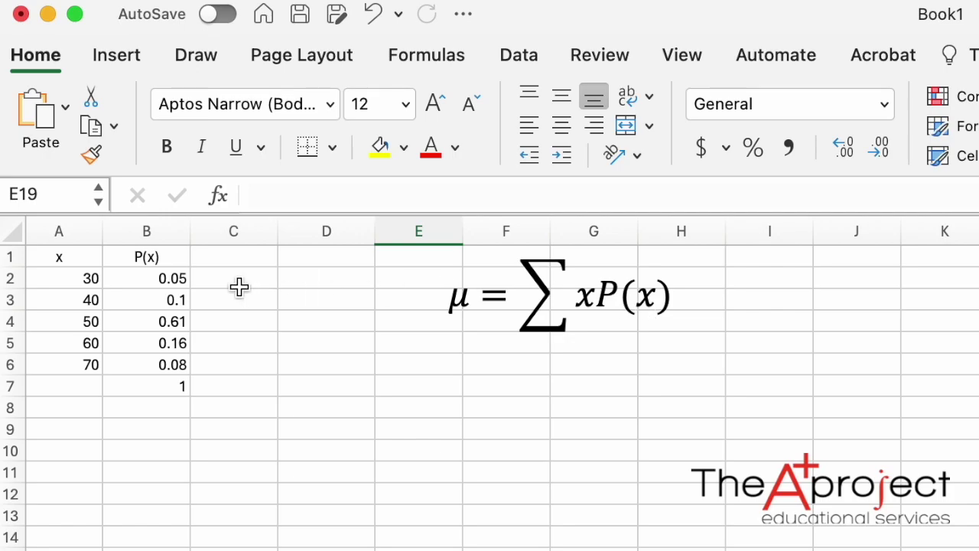
{"action": "left_click", "coordinate": [250, 259]}
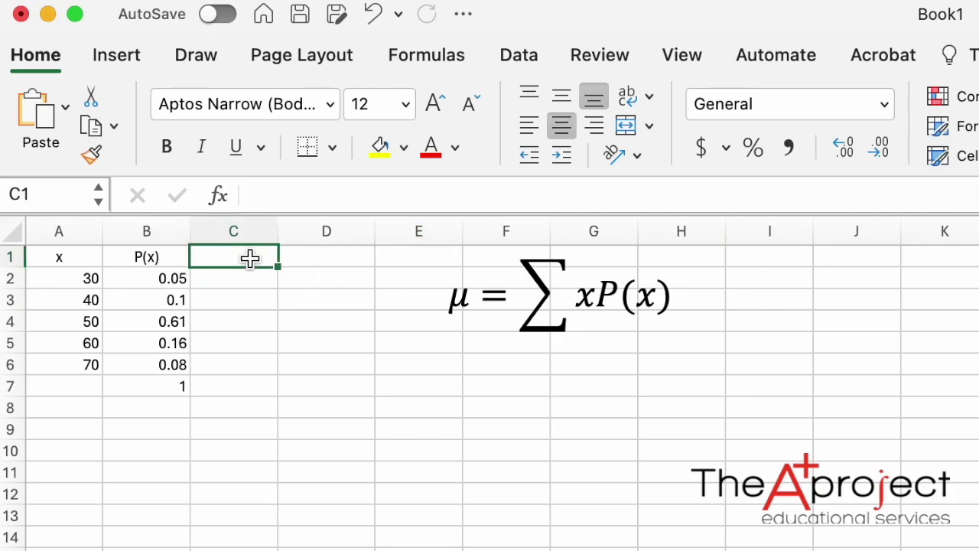
{"action": "type", "text": "xP(x"}
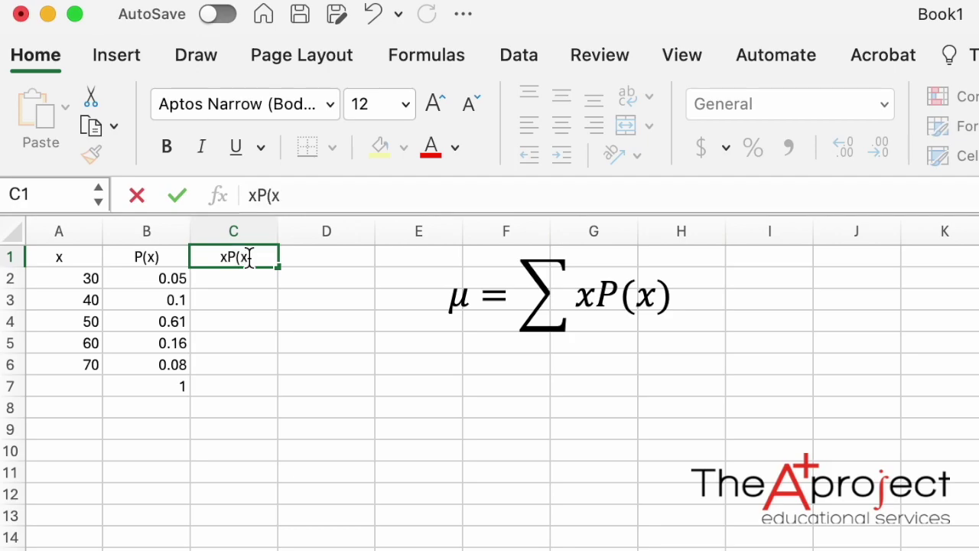
{"action": "type", "text": ")"}
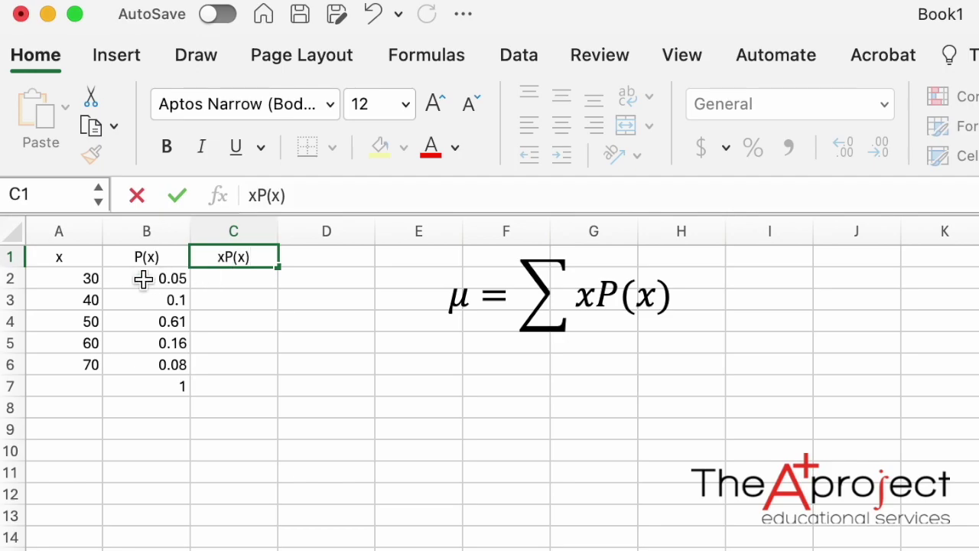
Calculate the first xP(x) product in cell C2 with the formula =A2*B2
{"action": "left_click", "coordinate": [229, 284]}
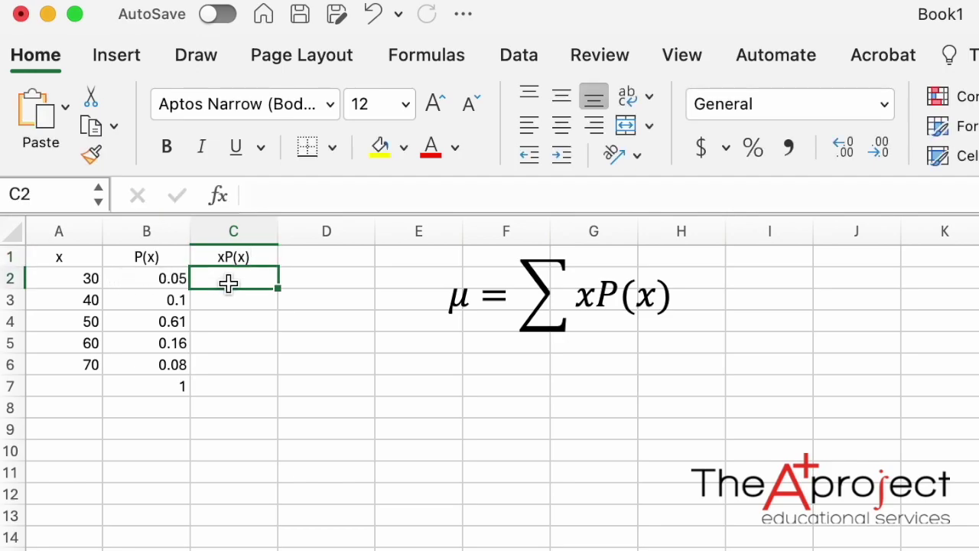
{"action": "type", "text": "="}
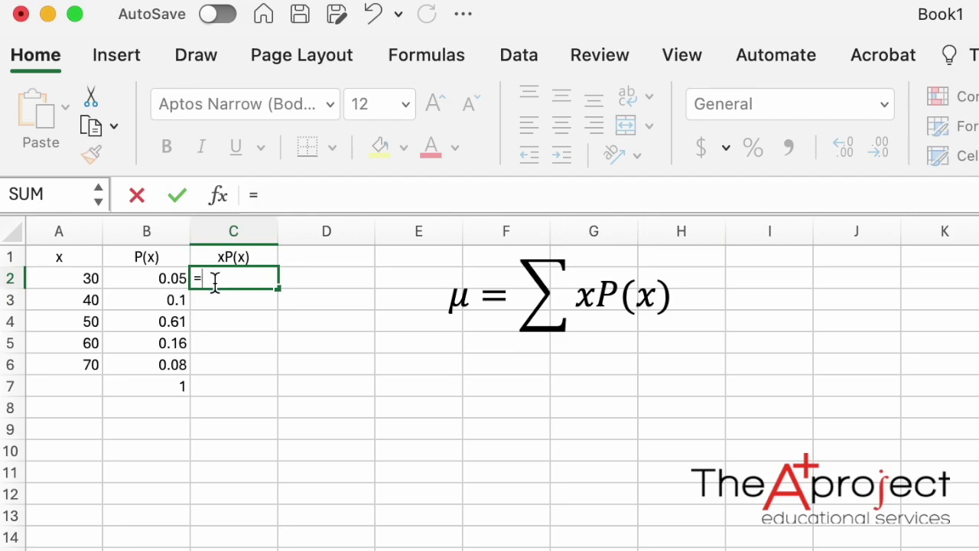
{"action": "left_click", "coordinate": [68, 280]}
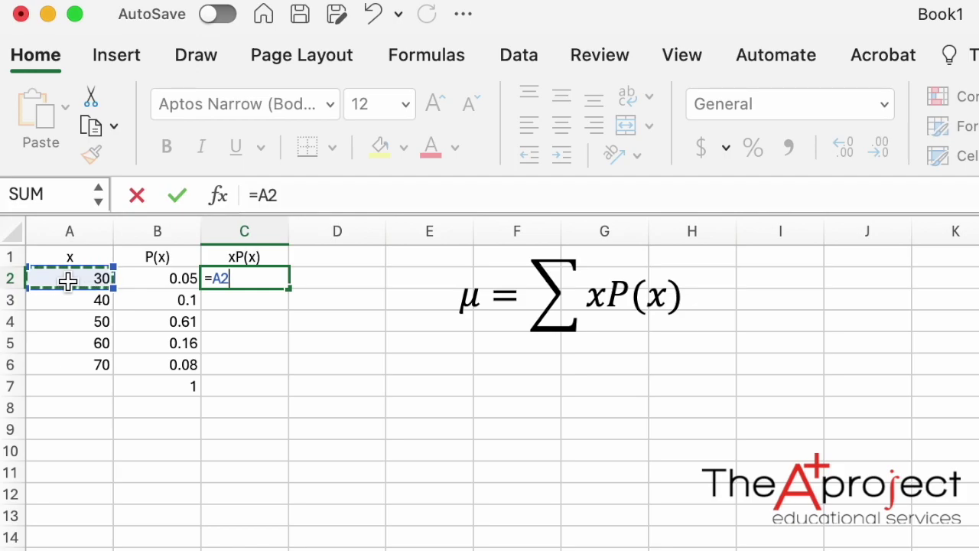
{"action": "type", "text": "*"}
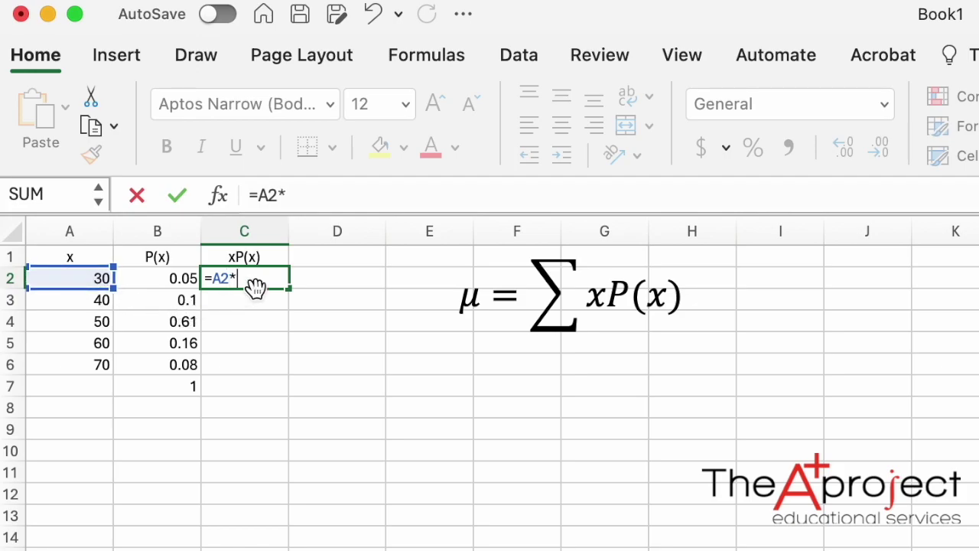
{"action": "left_click", "coordinate": [163, 278]}
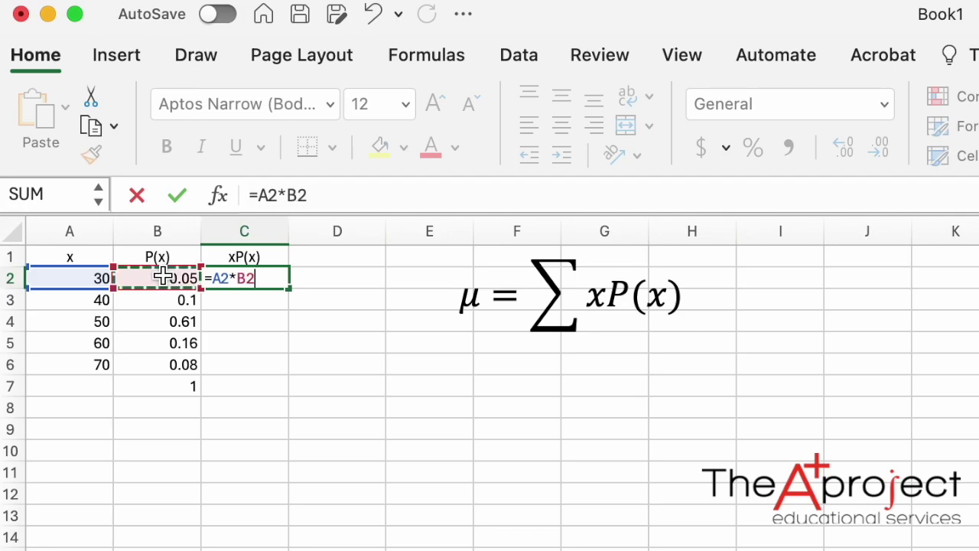
{"action": "key", "text": "Return"}
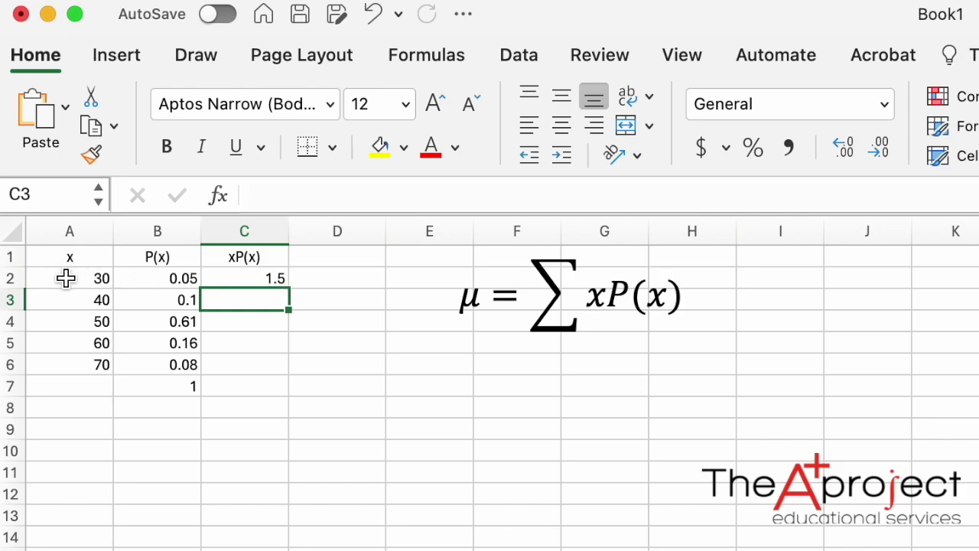
Fill the product formula from C2 down through C6
{"action": "left_click", "coordinate": [254, 281]}
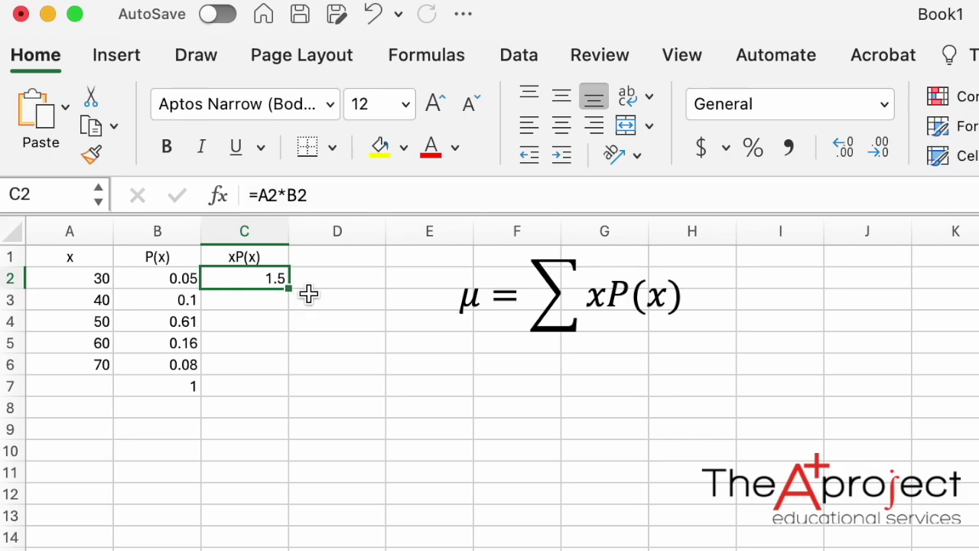
{"action": "left_click_drag", "start_coordinate": [288, 289], "coordinate": [279, 367]}
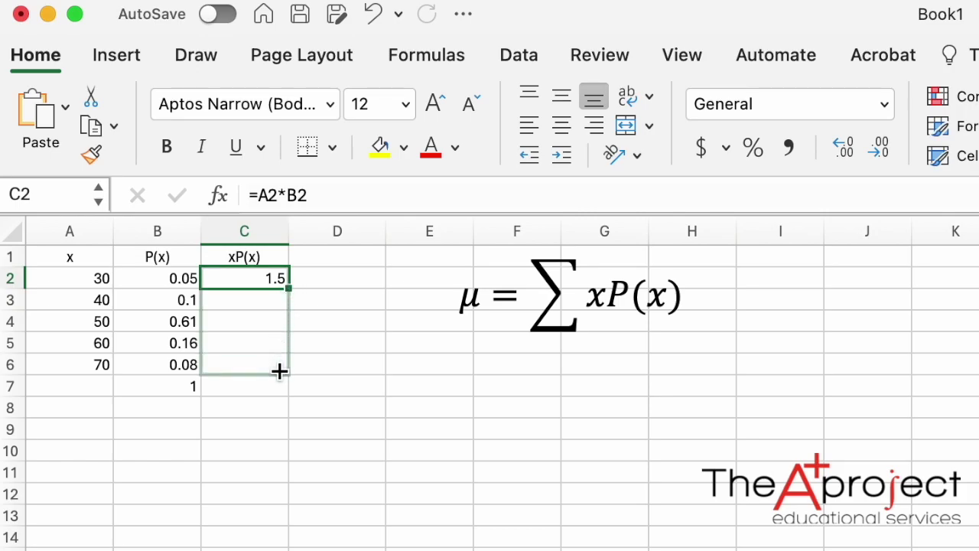
{"action": "left_click_drag", "start_coordinate": [279, 371], "coordinate": [280, 372]}
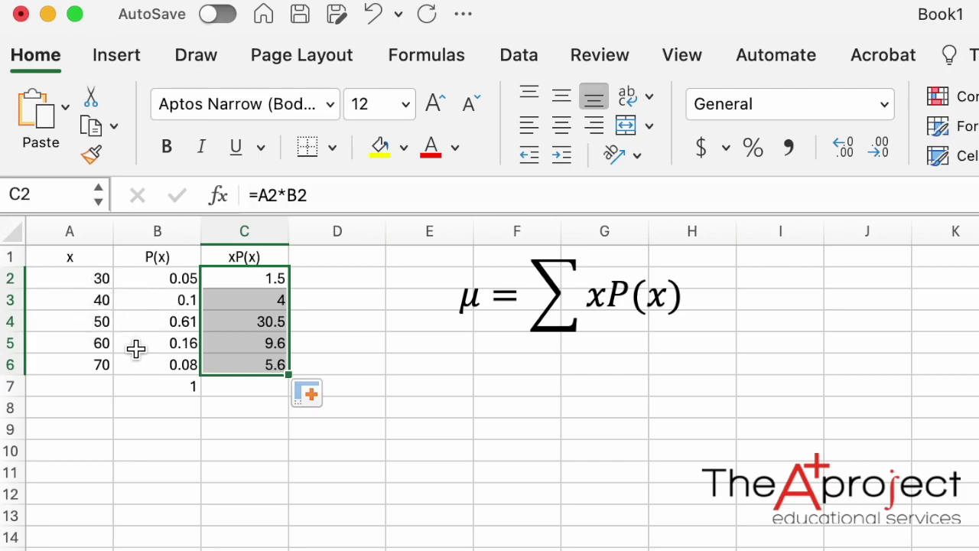
Copy the sum formula from B7 across to C7 to total the xP(x) column
{"action": "left_click", "coordinate": [252, 391]}
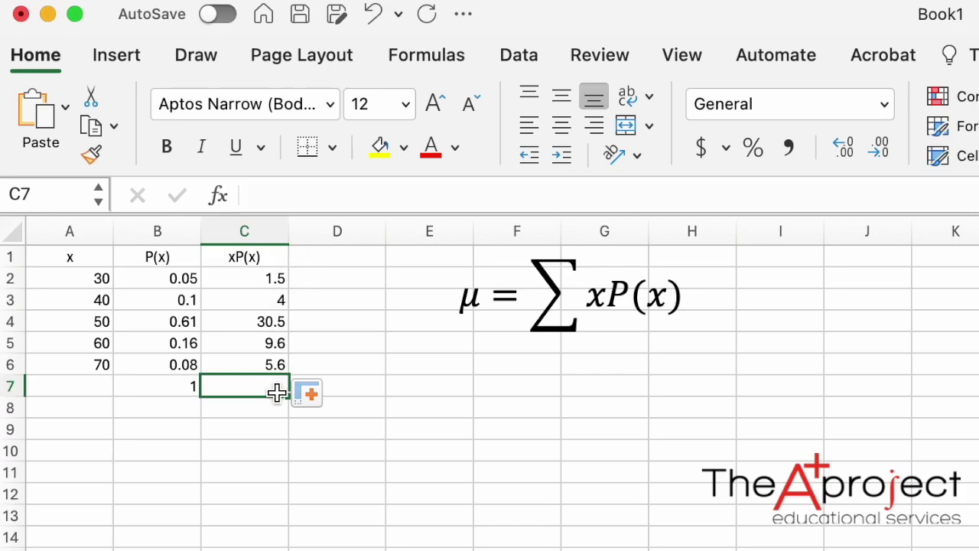
{"action": "left_click", "coordinate": [172, 391]}
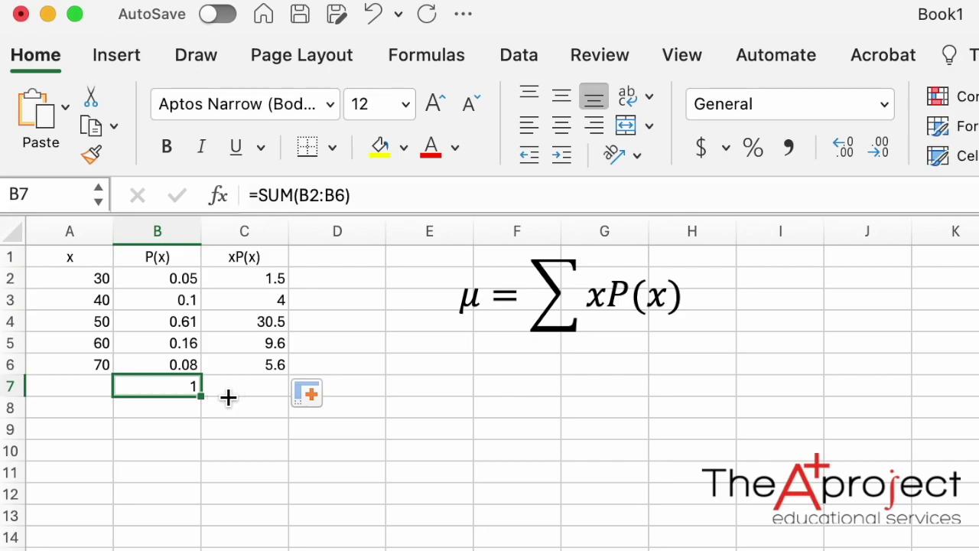
{"action": "left_click_drag", "start_coordinate": [205, 397], "coordinate": [283, 401]}
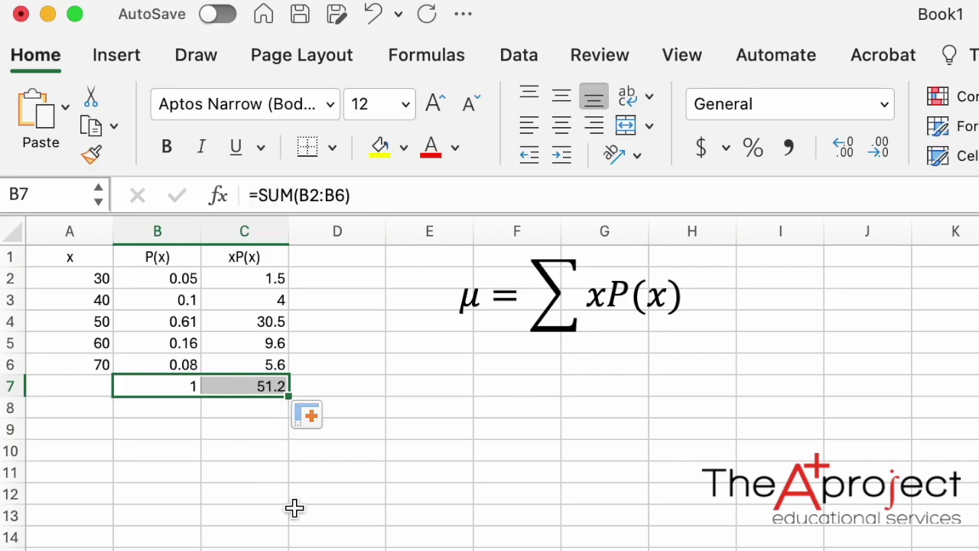
Place the text "= 51.2" after the mean formula and the variance formula σ² = Σ(x − μ)²P(x) beneath it
{"action": "left_click", "coordinate": [569, 295]}
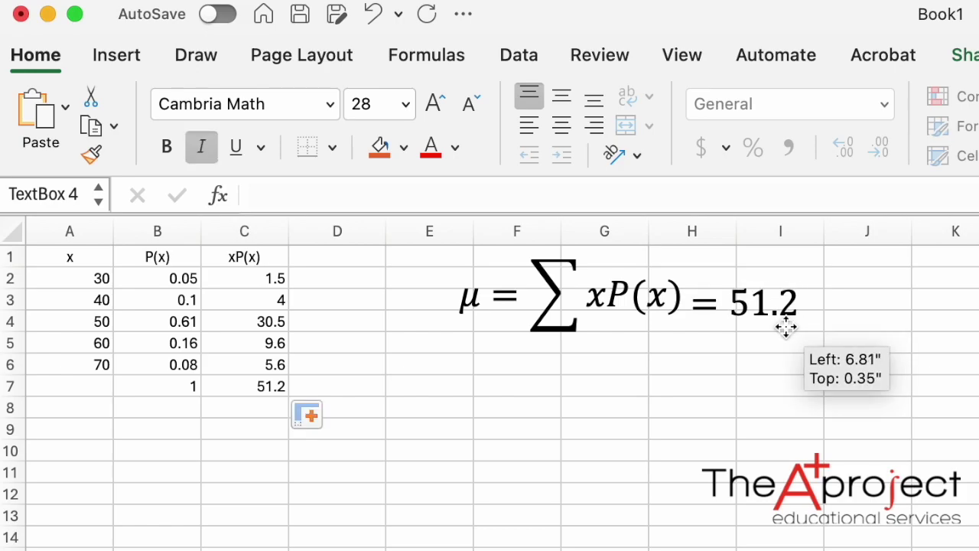
{"action": "left_click", "coordinate": [773, 335]}
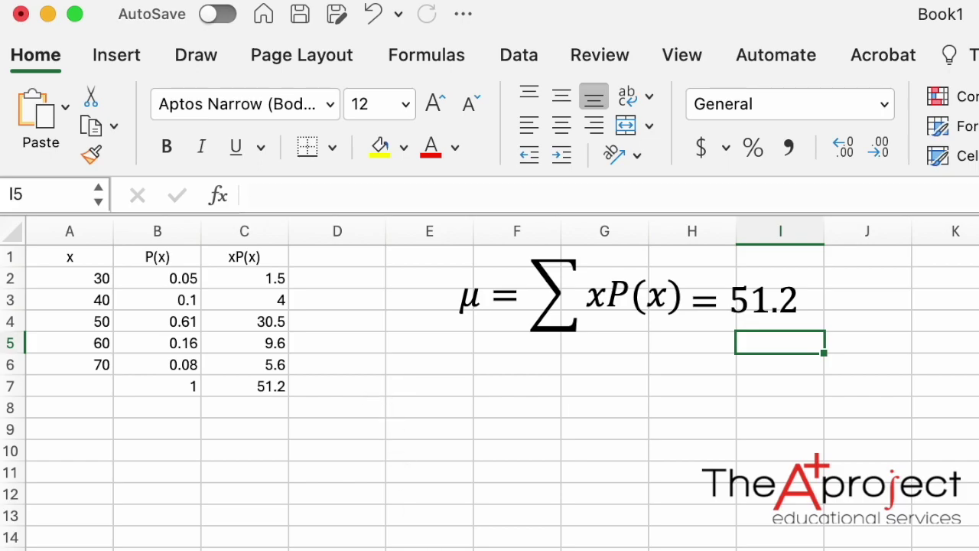
{"action": "left_click", "coordinate": [627, 298]}
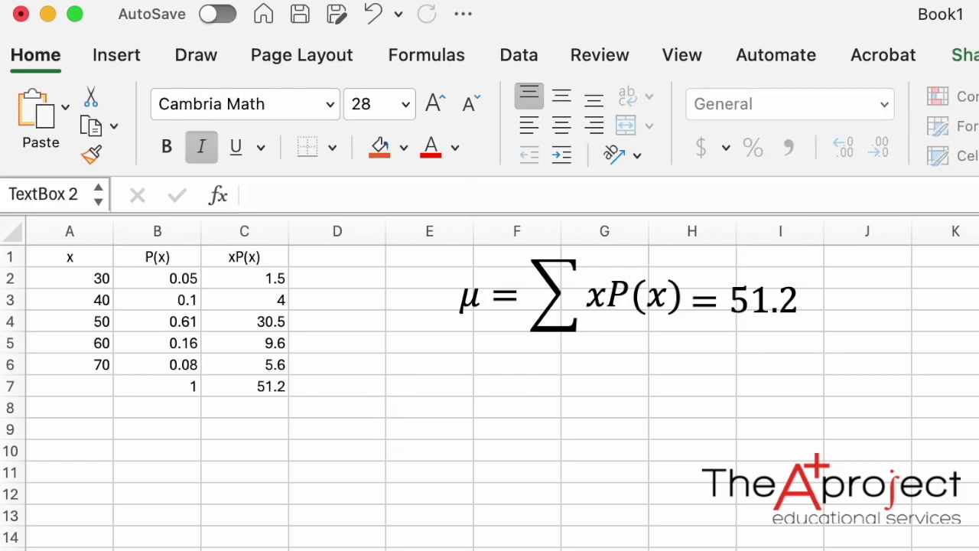
{"action": "left_click_drag", "start_coordinate": [726, 550], "coordinate": [708, 455]}
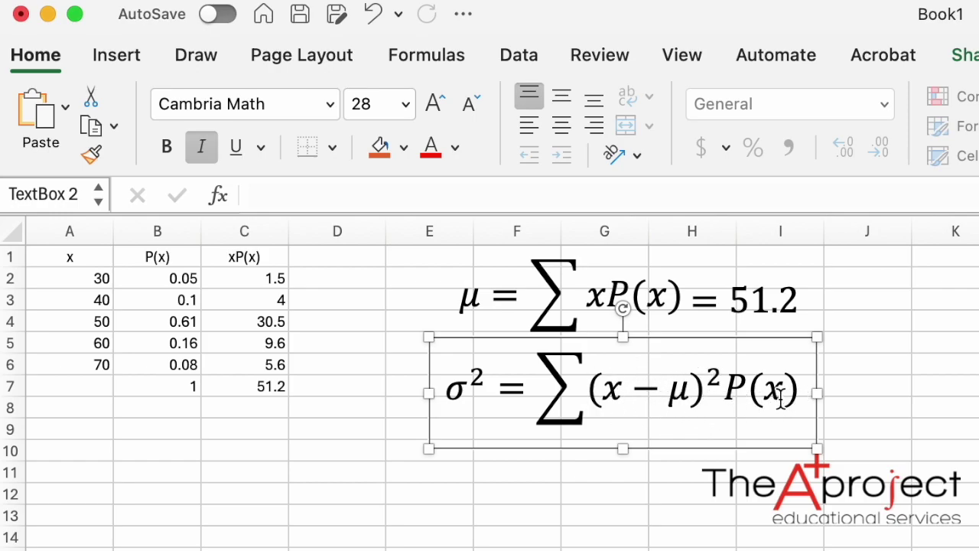
{"action": "left_click", "coordinate": [881, 431]}
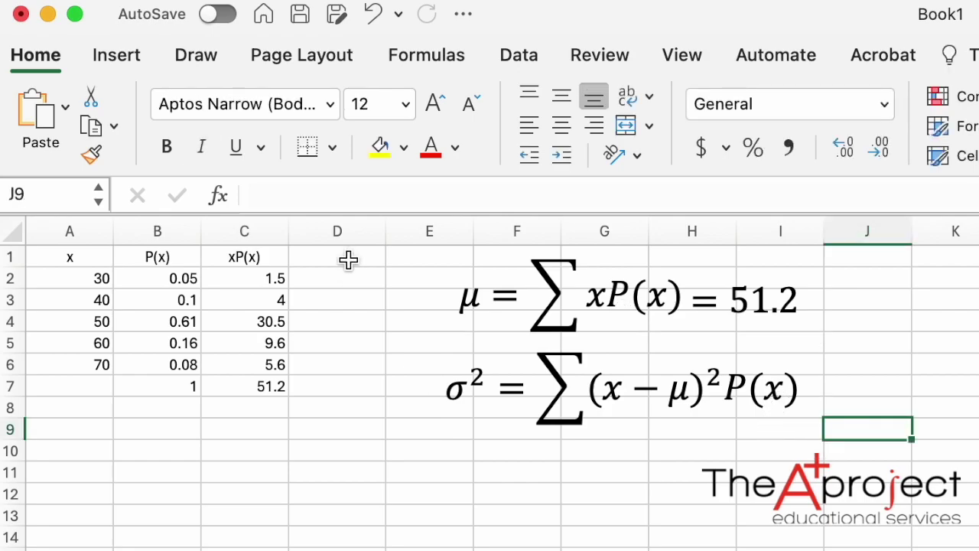
Enter the heading (x-mu)^2*P(x) in cell D1
{"action": "left_click", "coordinate": [349, 260]}
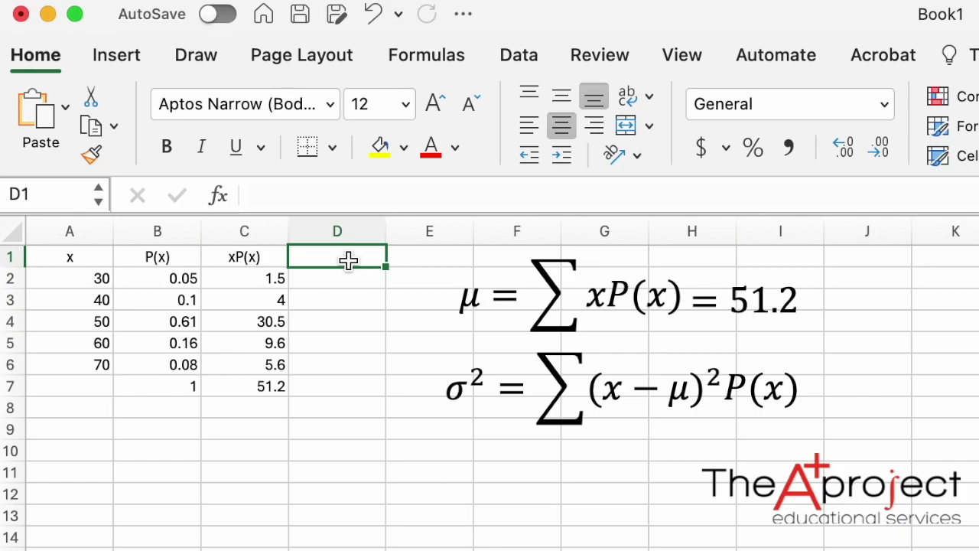
{"action": "type", "text": "("}
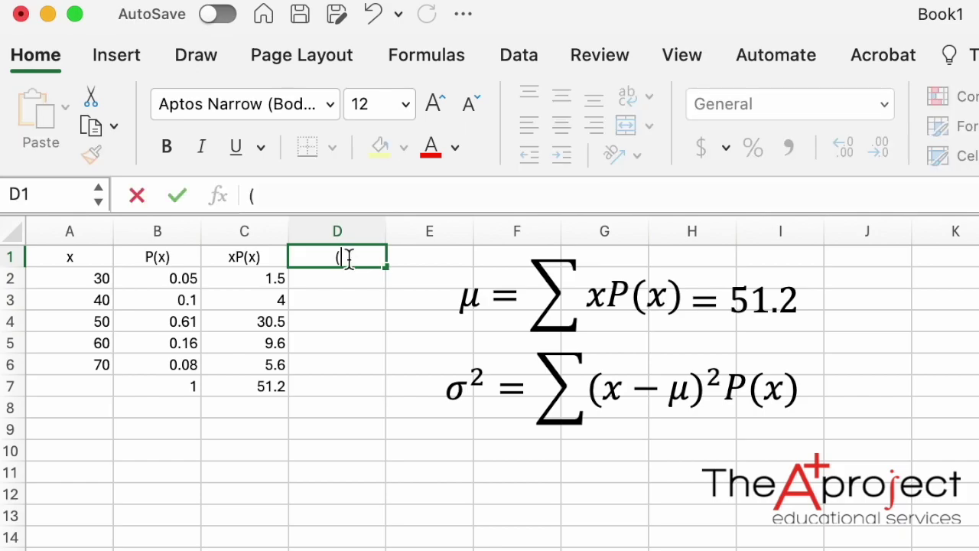
{"action": "type", "text": "x-mu)^2"}
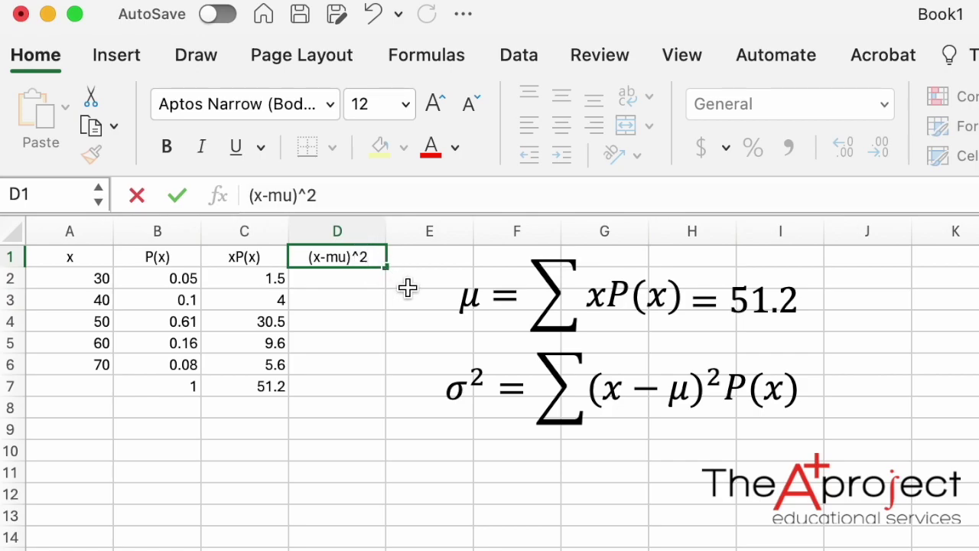
{"action": "type", "text": "*"}
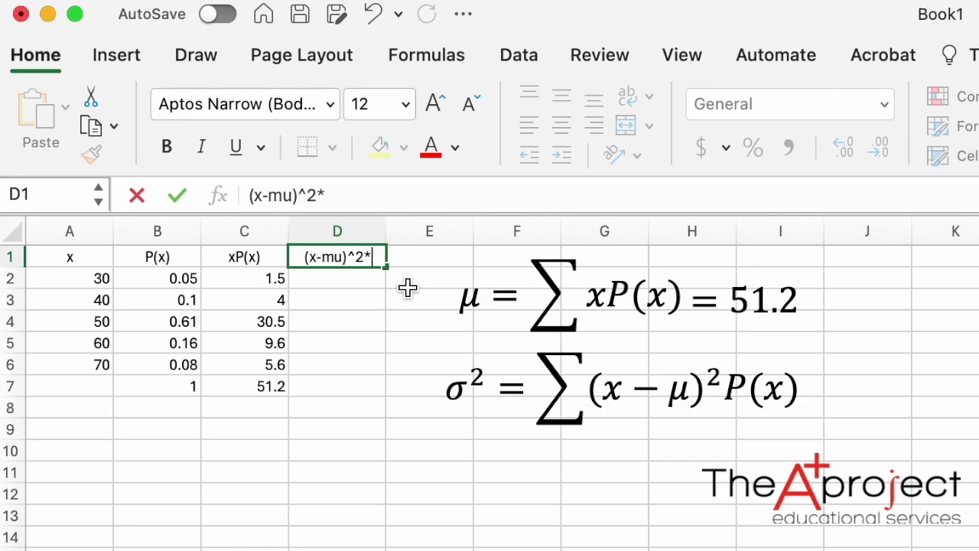
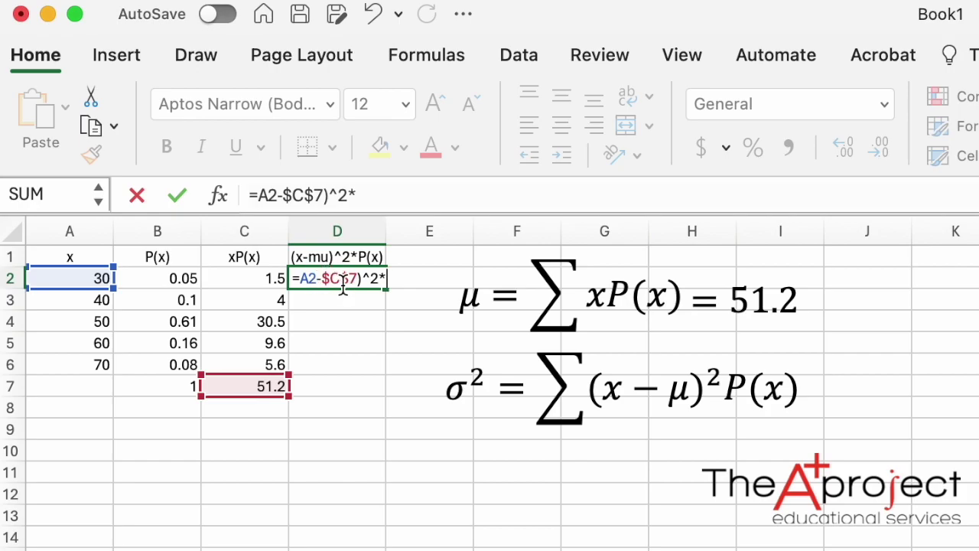
Complete the formula in D2 as =(A2-$C$7)^2*B2, adding the missing opening parenthesis and the probability reference
{"action": "left_click", "coordinate": [300, 280]}
{"action": "type", "text": "("}
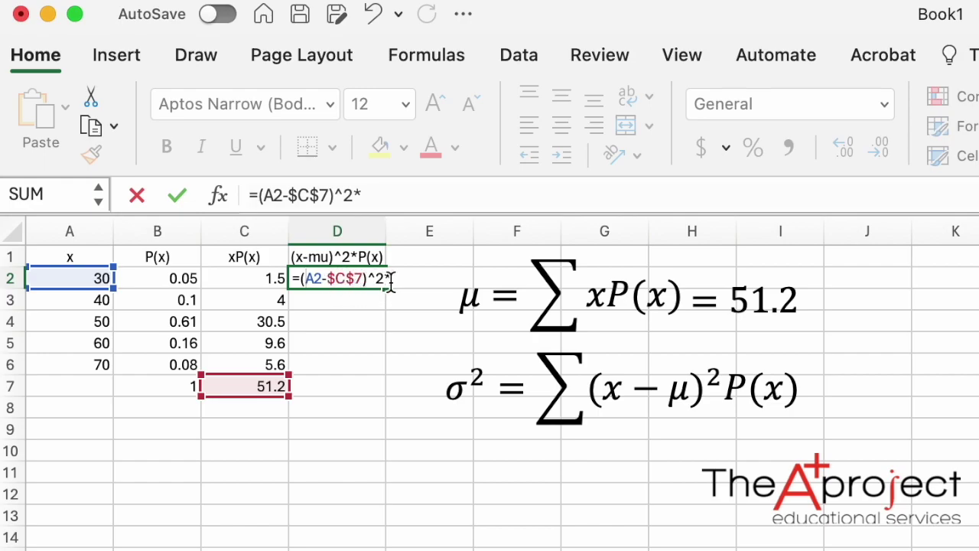
{"action": "left_click", "coordinate": [176, 279]}
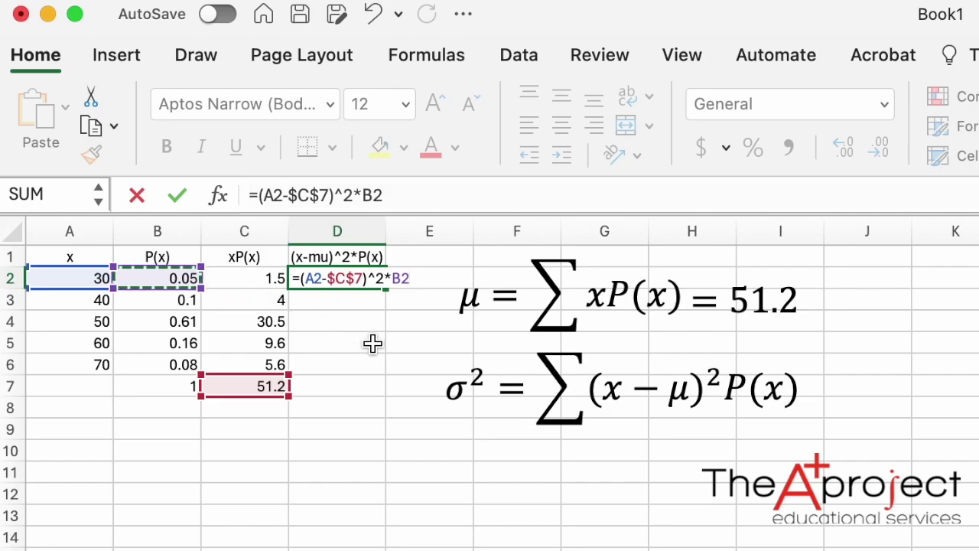
{"action": "key", "text": "Return"}
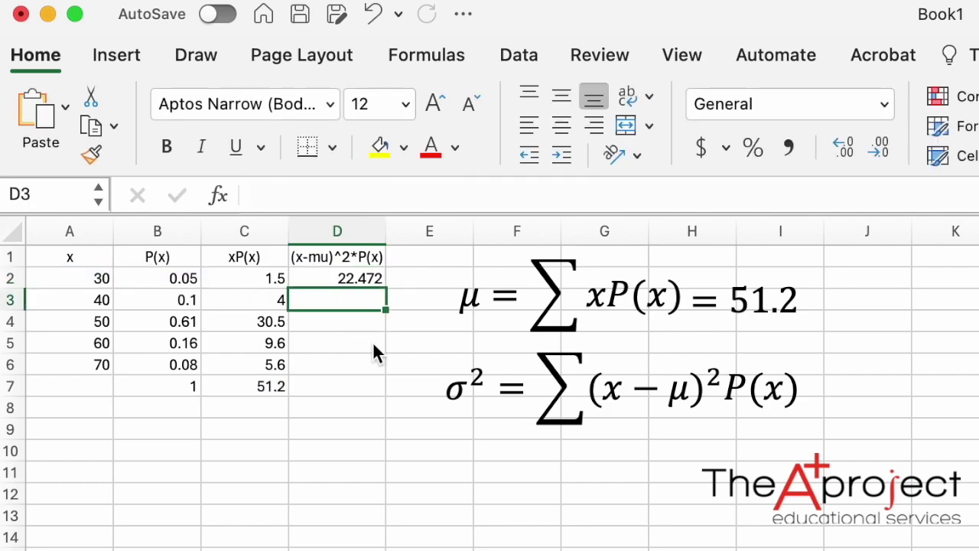
Fill the squared-deviation formula from D2 down through D6
{"action": "left_click", "coordinate": [369, 281]}
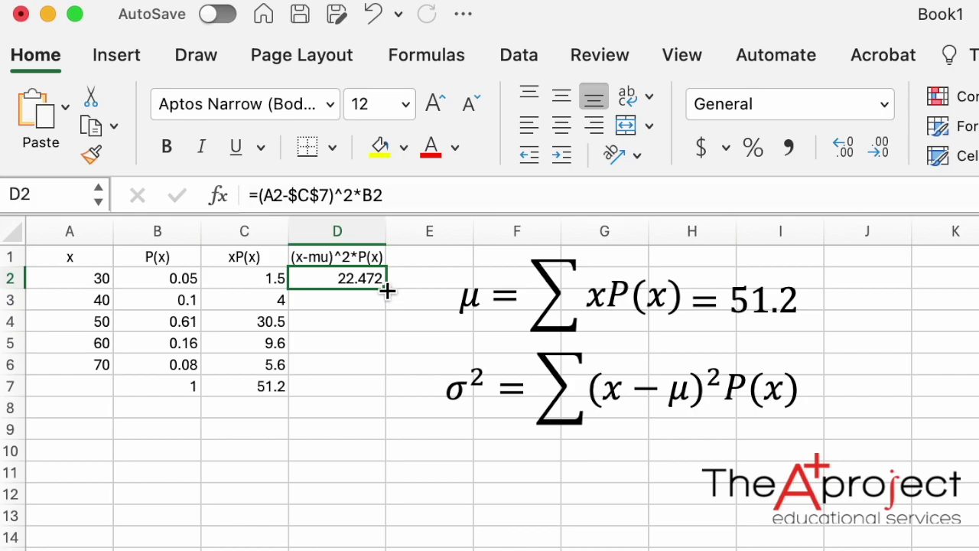
{"action": "left_click_drag", "start_coordinate": [385, 290], "coordinate": [390, 372]}
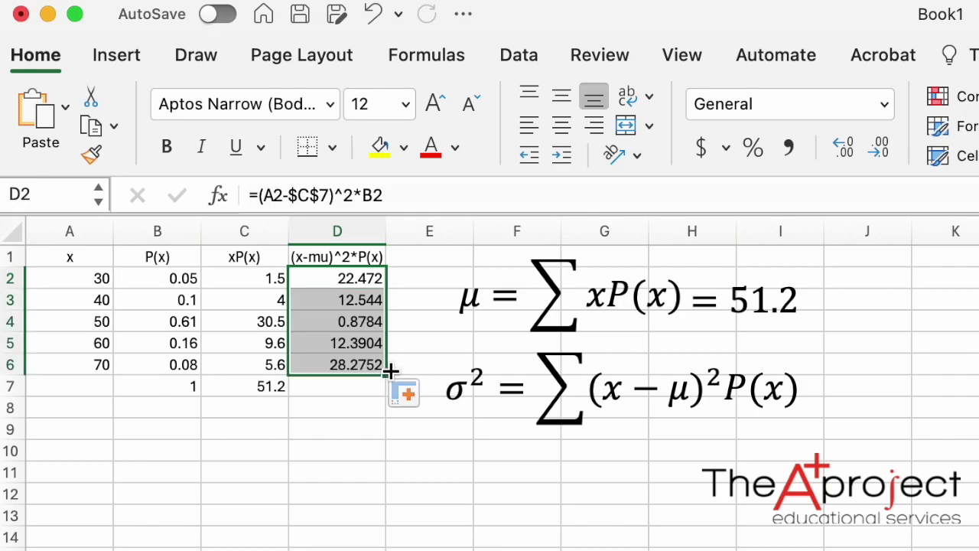
{"action": "left_click", "coordinate": [351, 346]}
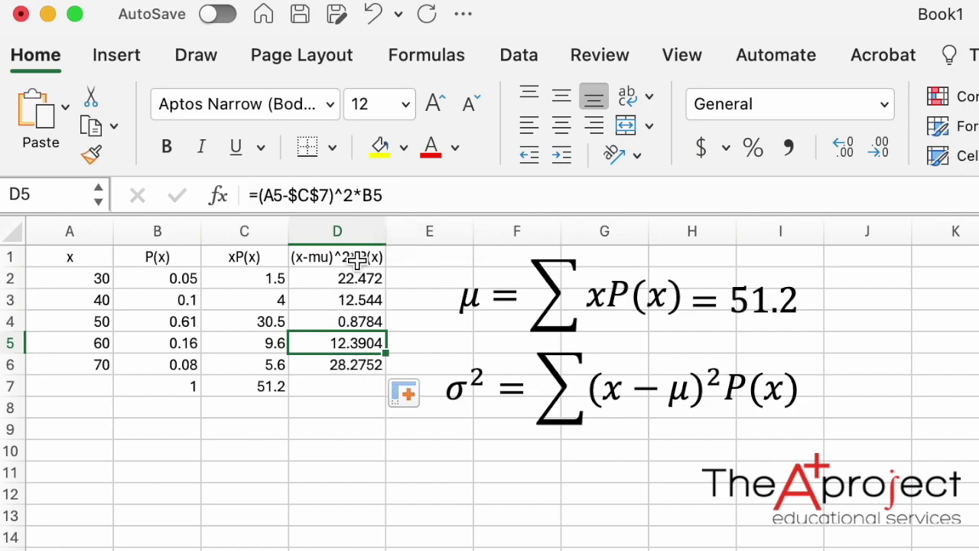
Copy the sum formula from C7 across to D7 to total the (x-mu)^2*P(x) column
{"action": "left_click", "coordinate": [348, 384]}
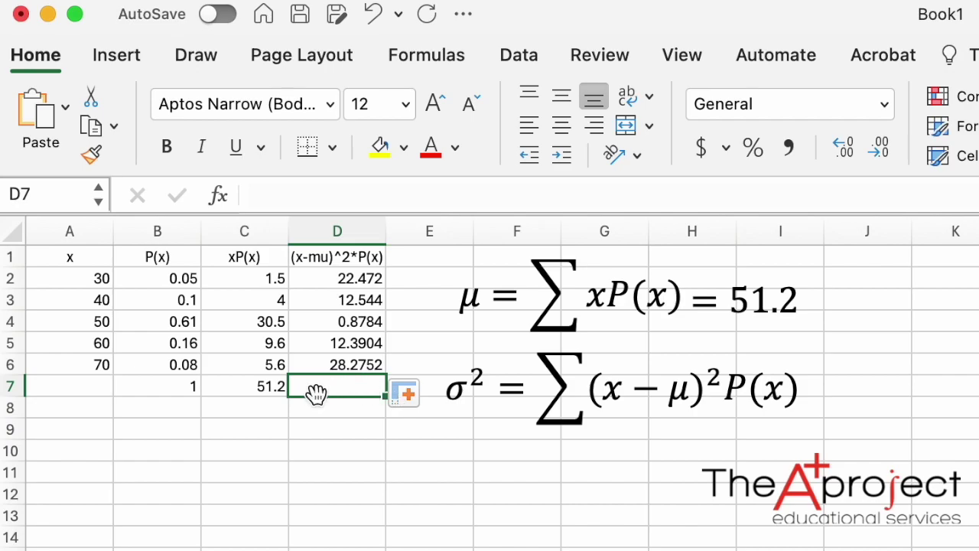
{"action": "left_click", "coordinate": [268, 387]}
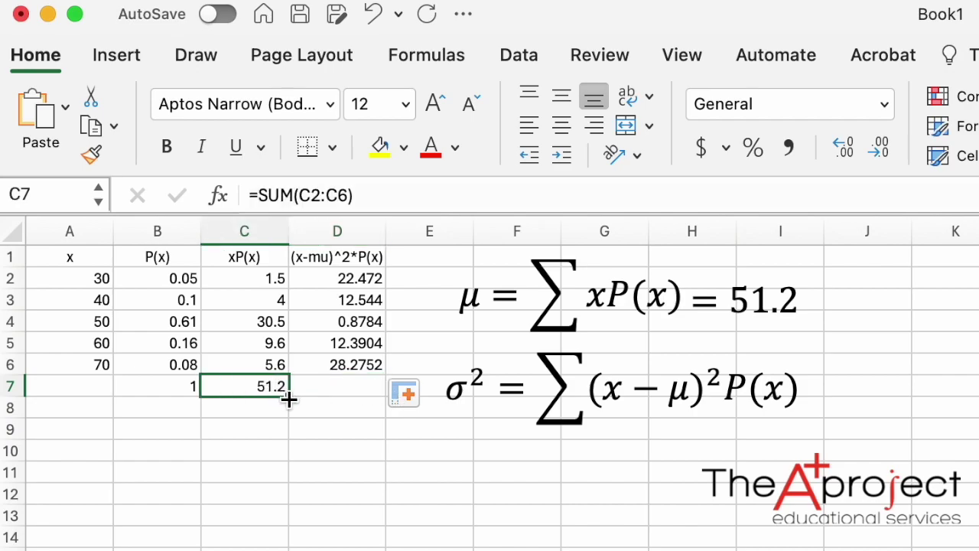
{"action": "left_click_drag", "start_coordinate": [288, 397], "coordinate": [371, 402]}
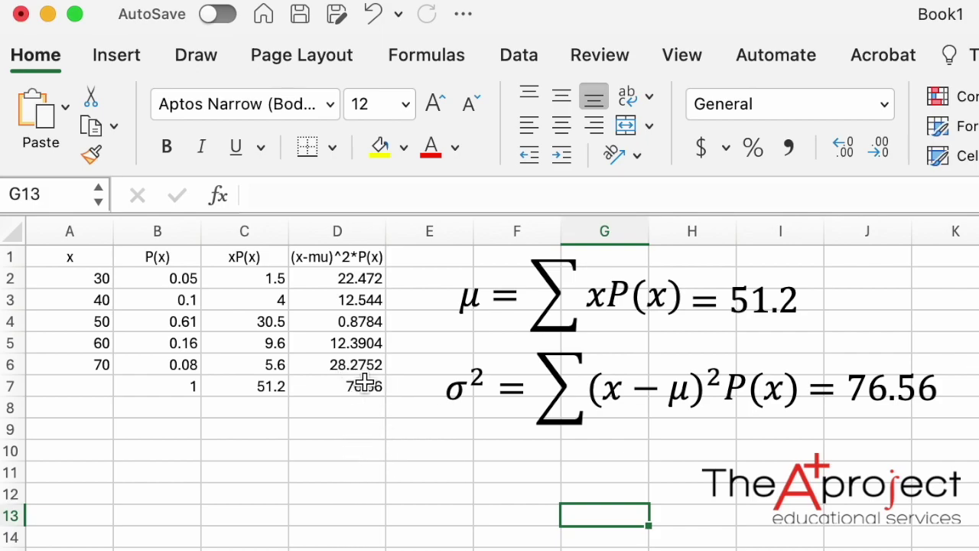
Enter =SQRT(D7) in cell D10 to calculate the standard deviation from the variance
{"action": "left_click", "coordinate": [321, 456]}
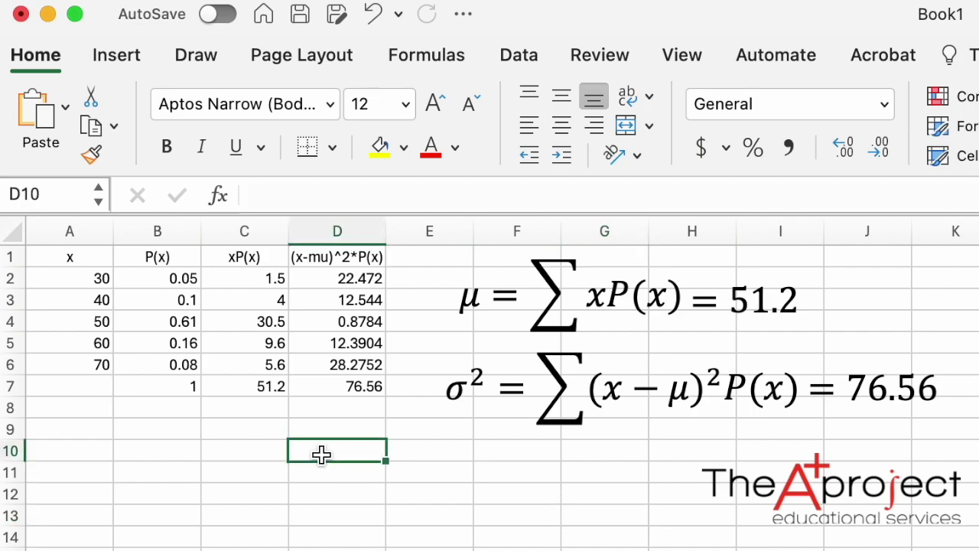
{"action": "type", "text": "="}
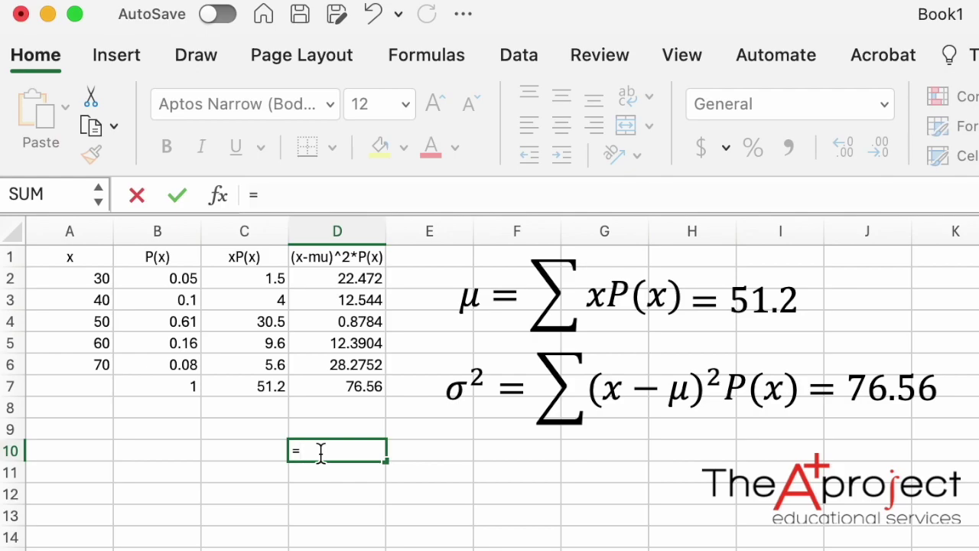
{"action": "type", "text": "sq"}
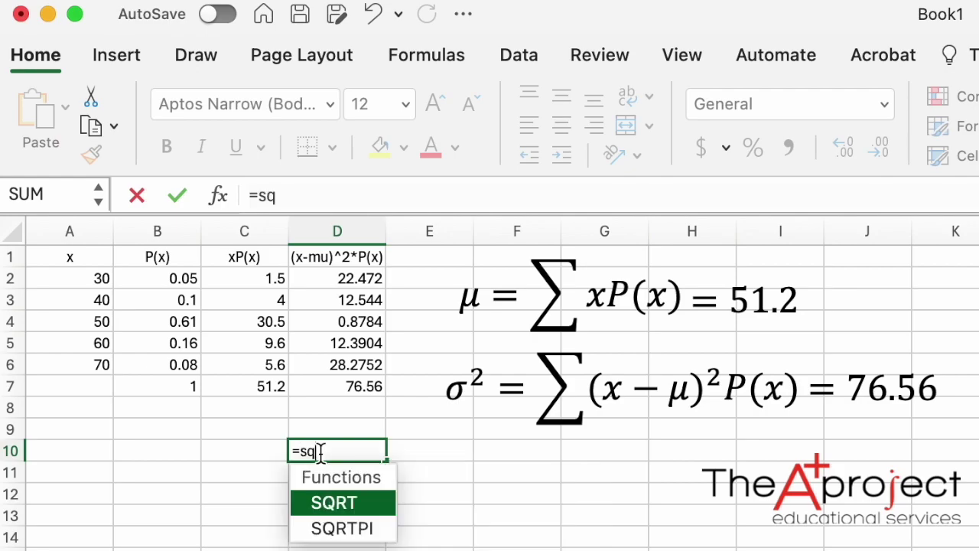
{"action": "type", "text": "rt"}
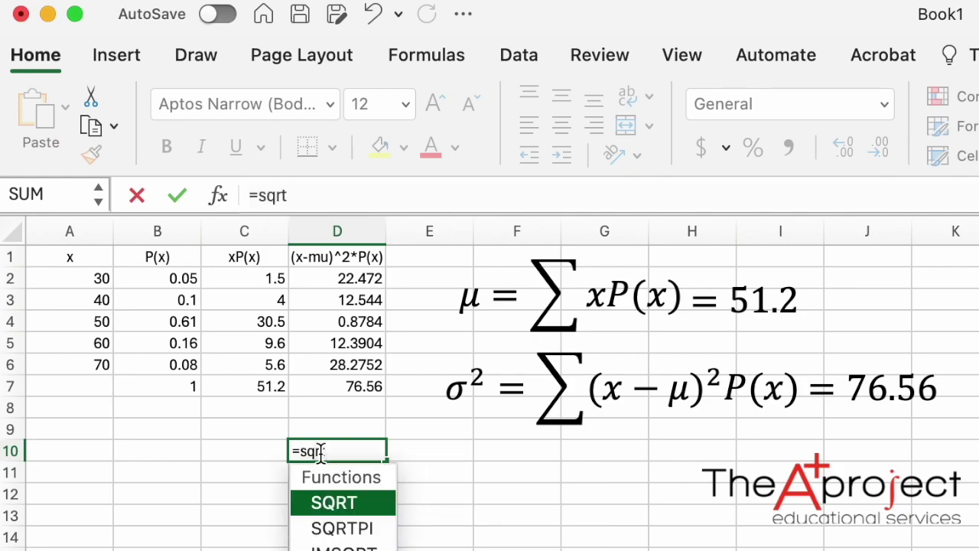
{"action": "type", "text": "("}
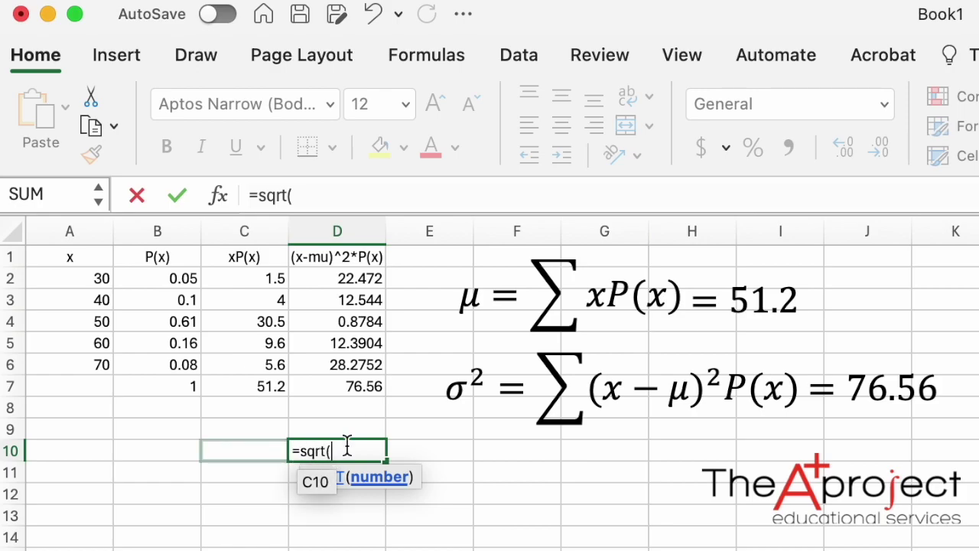
{"action": "left_click", "coordinate": [364, 388]}
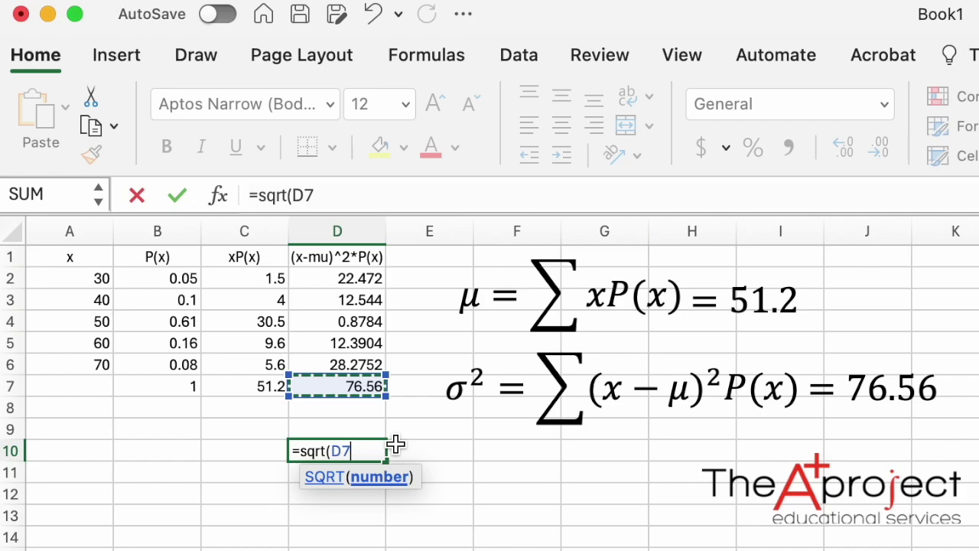
{"action": "type", "text": ")"}
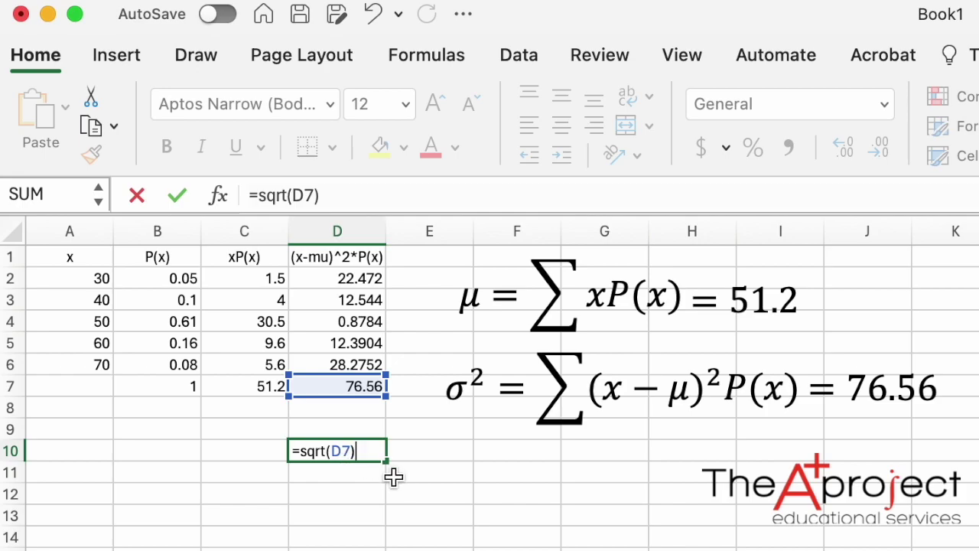
{"action": "key", "text": "Return"}
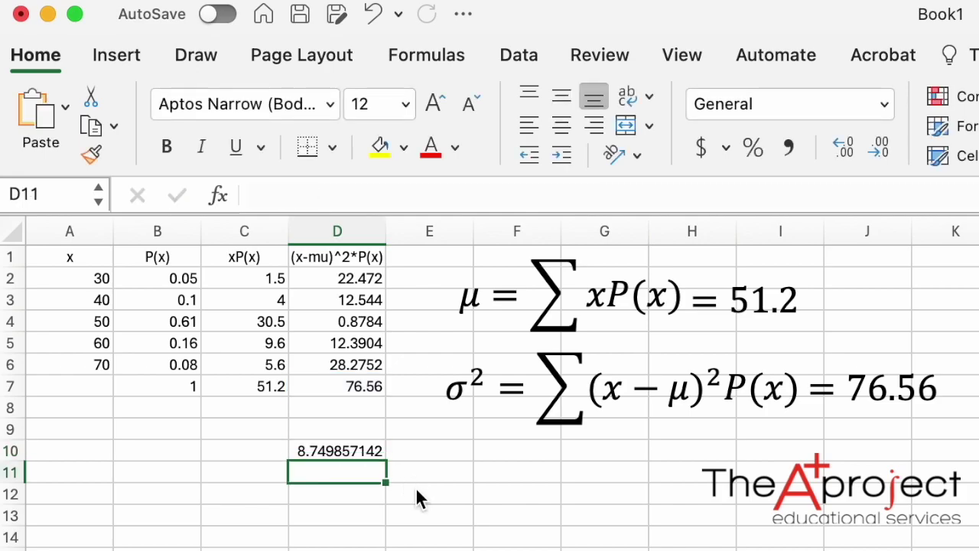
Reduce the displayed precision of the standard deviation in D10 to two decimal places
{"action": "left_click", "coordinate": [346, 453]}
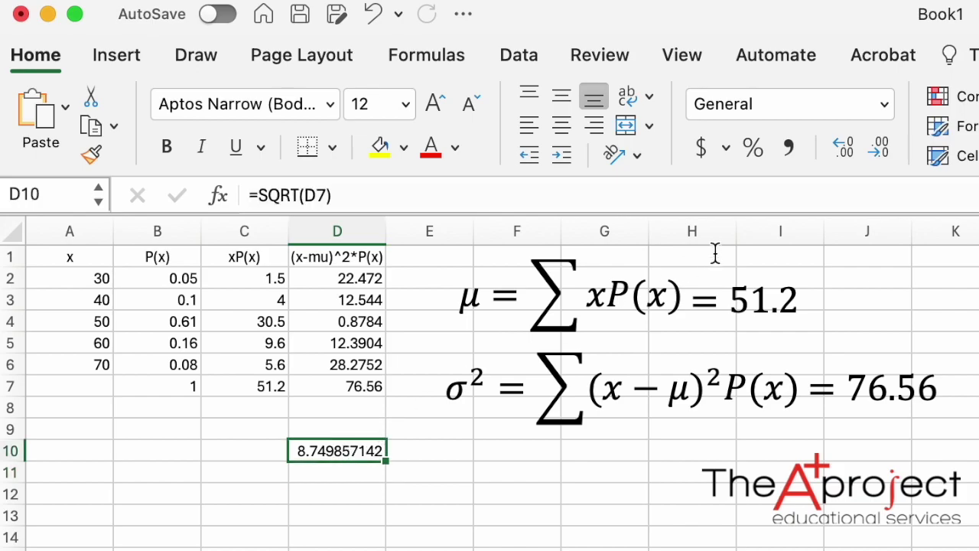
{"action": "left_click", "coordinate": [880, 146]}
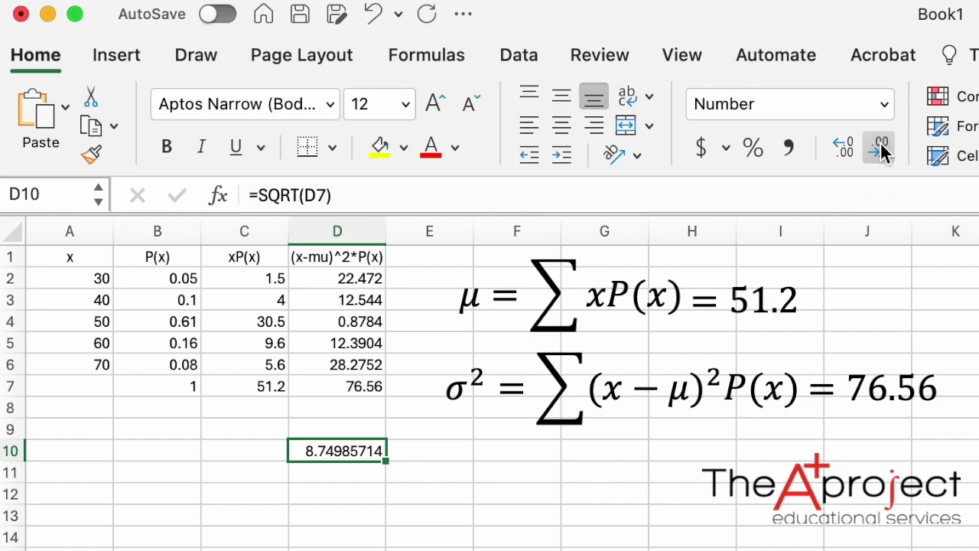
{"action": "left_click", "coordinate": [883, 151]}
{"action": "left_click", "coordinate": [883, 151]}
{"action": "left_click", "coordinate": [883, 152]}
{"action": "left_click", "coordinate": [883, 152]}
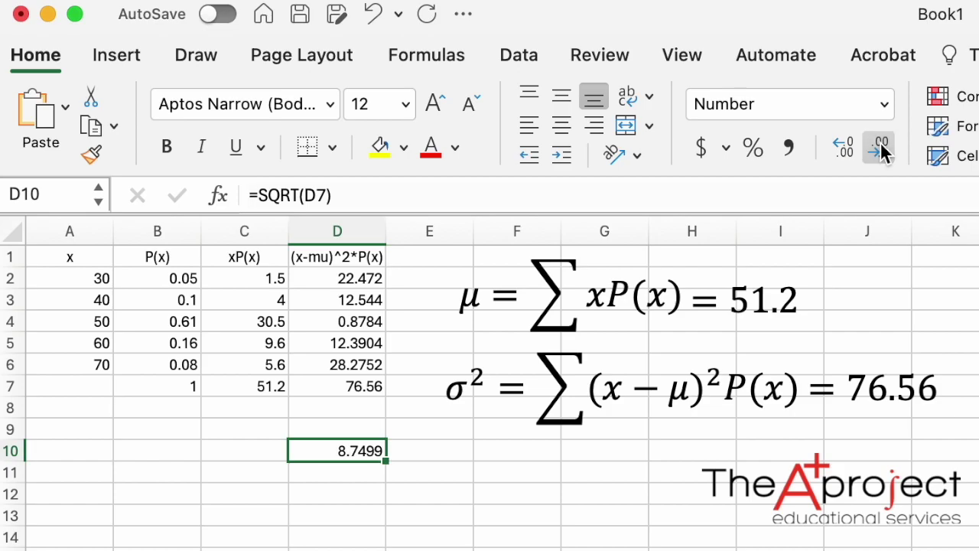
{"action": "left_click", "coordinate": [883, 151]}
{"action": "left_click", "coordinate": [883, 151]}
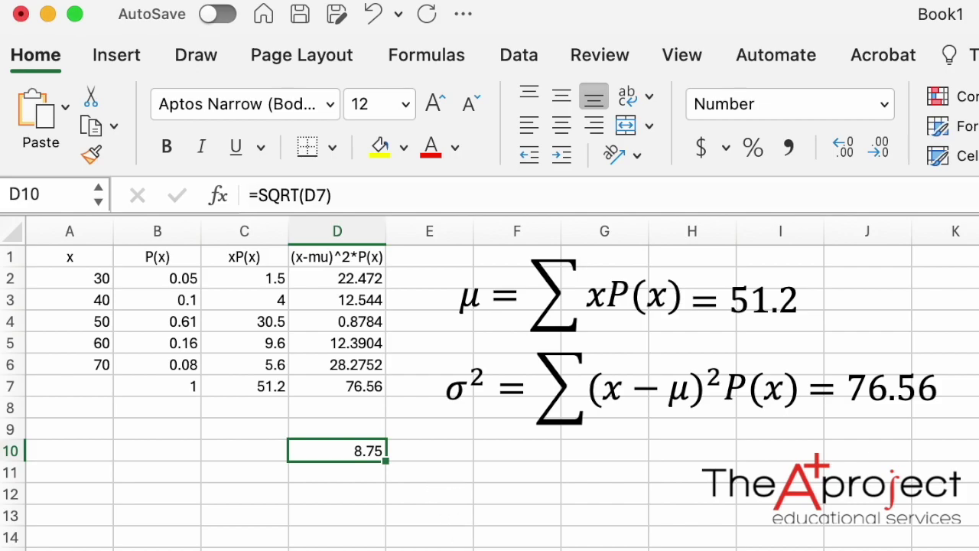
Place the standard deviation formula σ = √σ² beneath the variance formula and the text "= 8.75" after it
{"action": "left_click", "coordinate": [688, 389]}
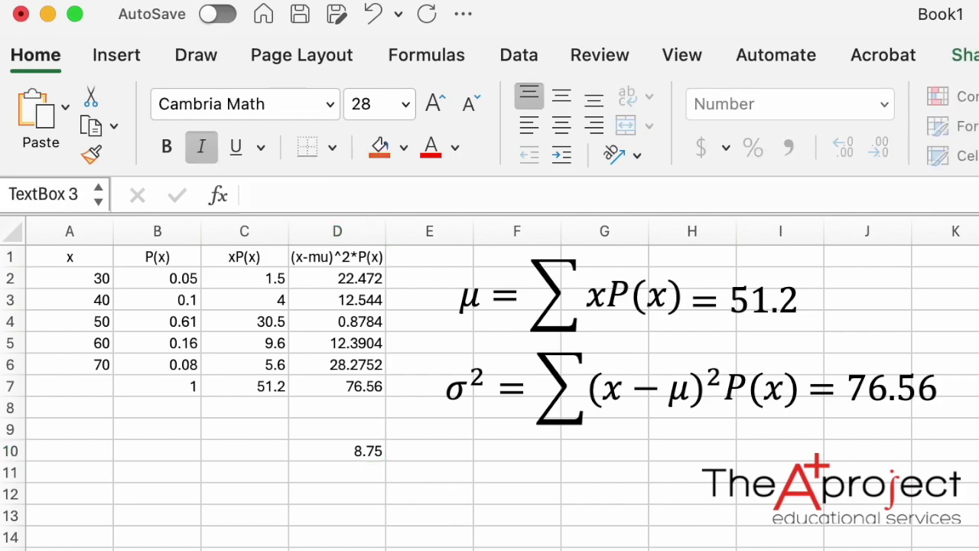
{"action": "left_click_drag", "start_coordinate": [657, 489], "coordinate": [573, 498]}
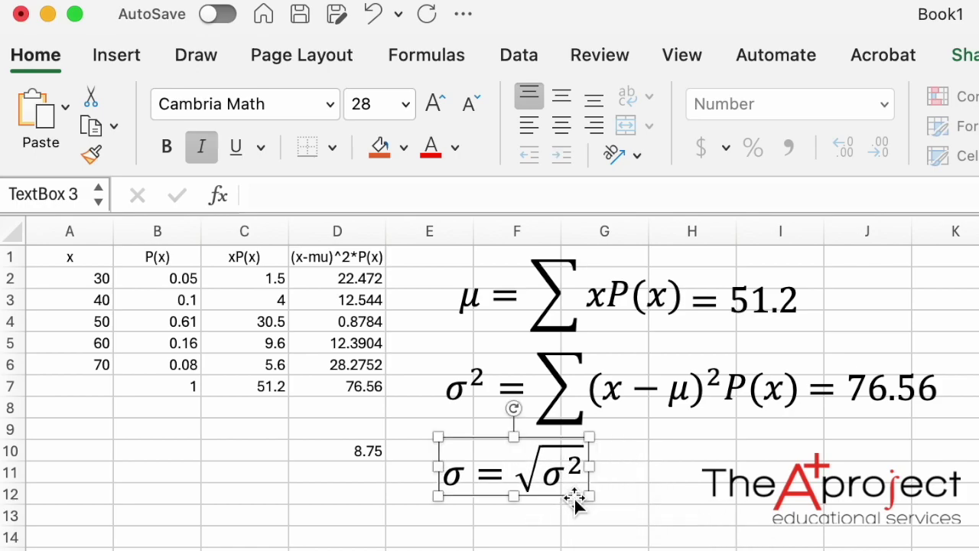
{"action": "left_click", "coordinate": [503, 521]}
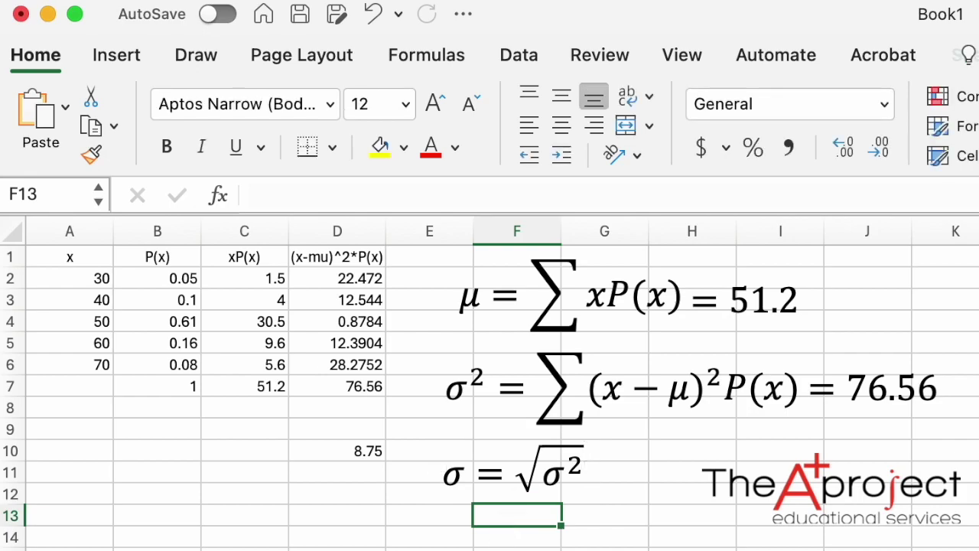
{"action": "left_click", "coordinate": [535, 474]}
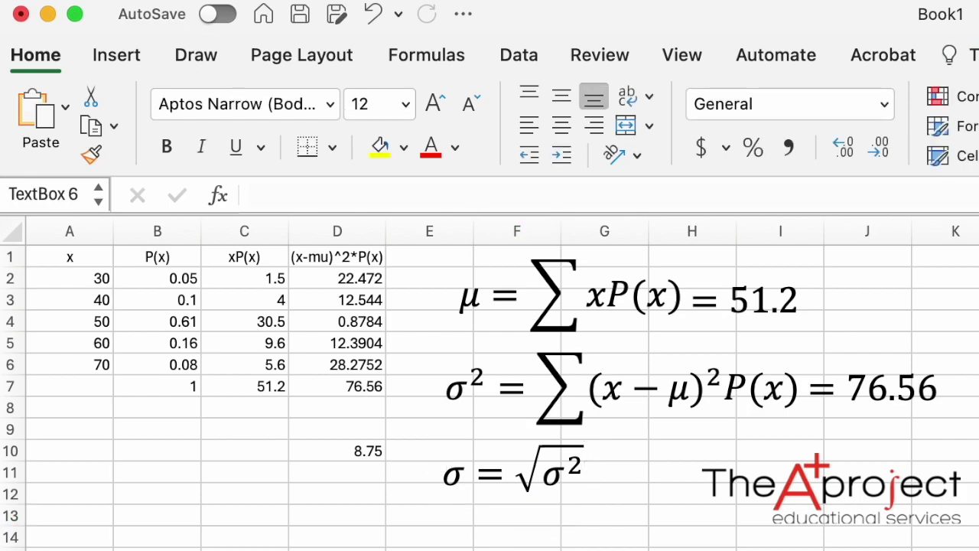
{"action": "left_click_drag", "start_coordinate": [688, 547], "coordinate": [692, 497]}
{"action": "left_click", "coordinate": [692, 515]}
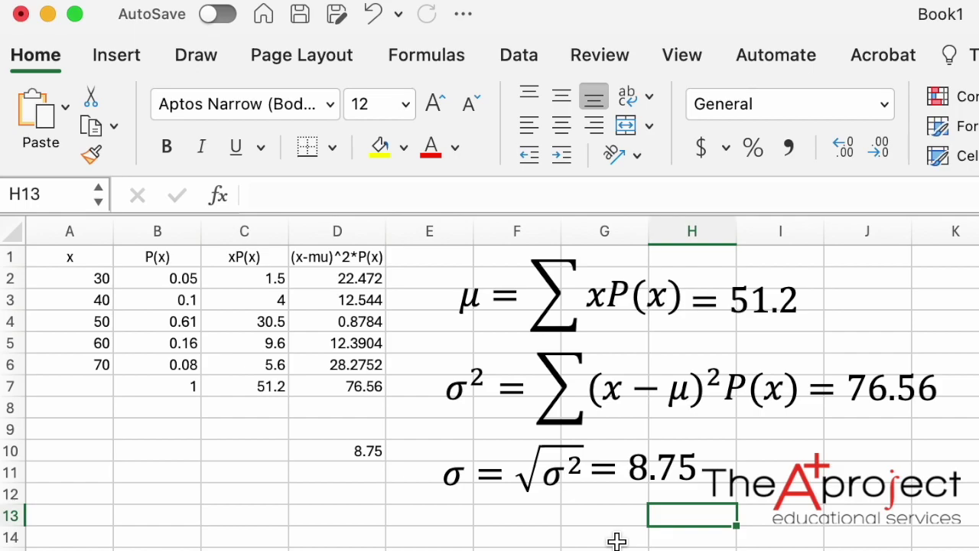